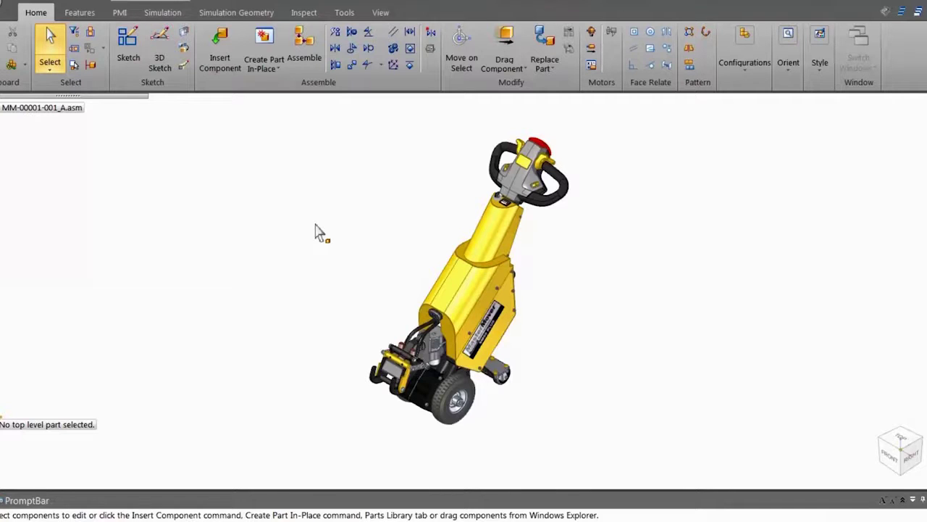
Step: Switch the castor assembly to its Top_Down configuration, zoom on the bracket, and start Create Part In-Place
{"action": "left_click", "coordinate": [191, 6]}
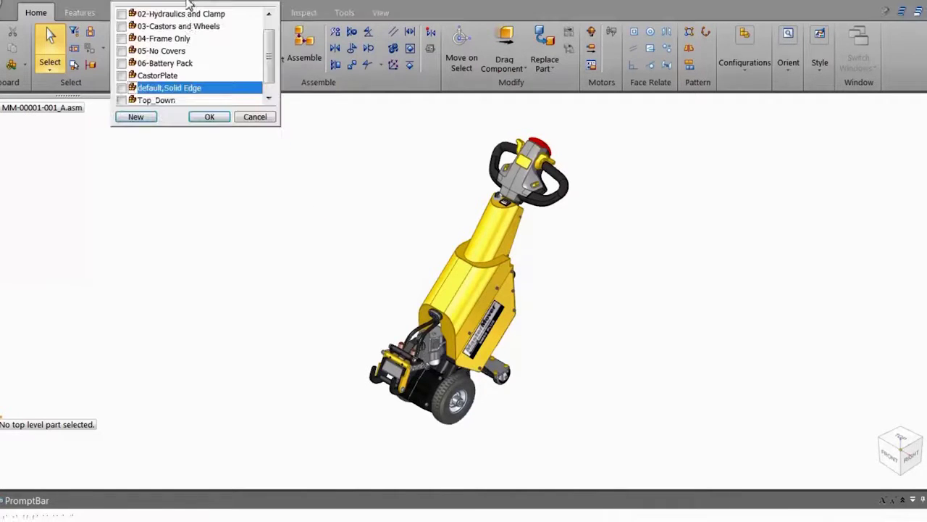
{"action": "left_click", "coordinate": [168, 101]}
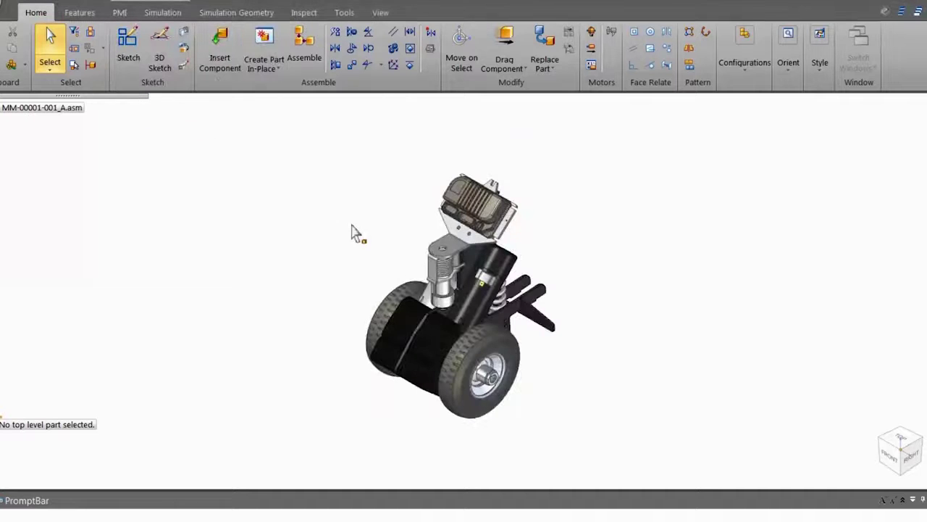
{"action": "scroll", "coordinate": [428, 234], "scroll_direction": "up", "scroll_amount": 5}
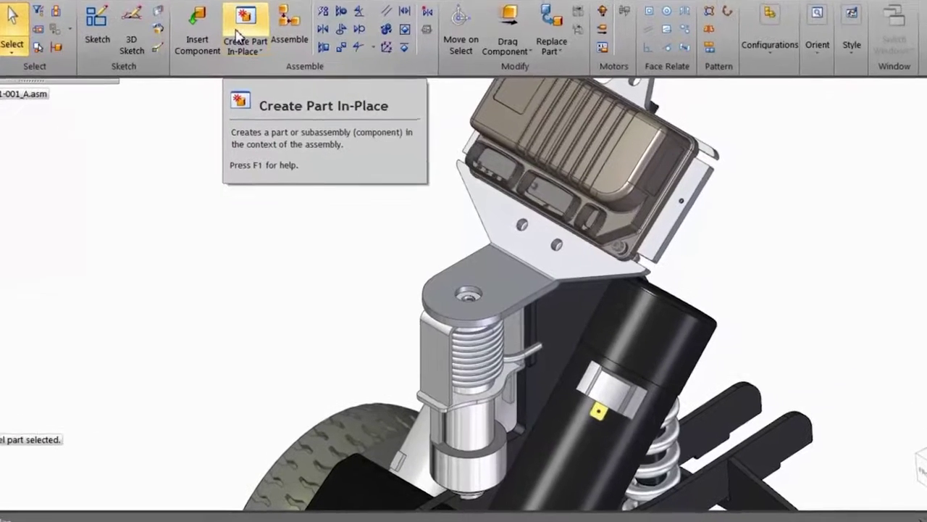
{"action": "left_click", "coordinate": [237, 37]}
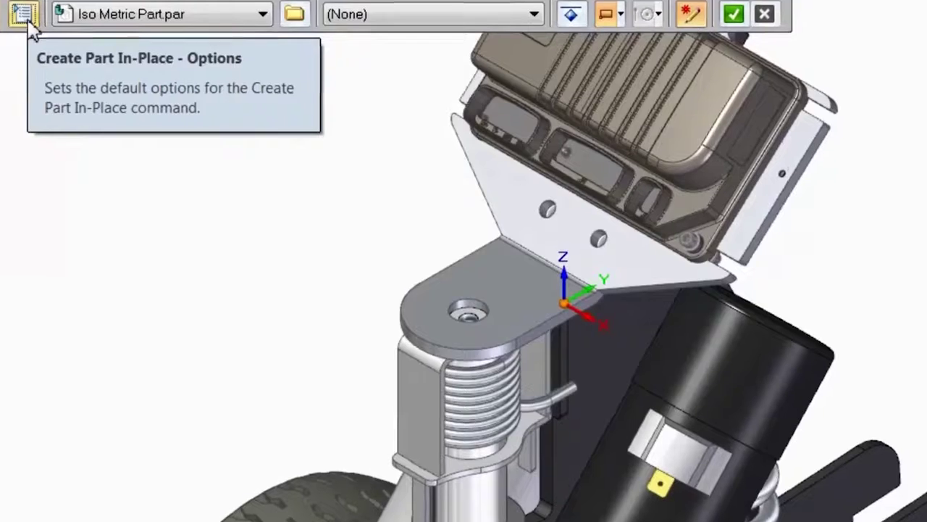
Step: Keep 'Create component then edit in-place' and assign Aluminum, 1060 as the new part's material
{"action": "left_click", "coordinate": [85, 49]}
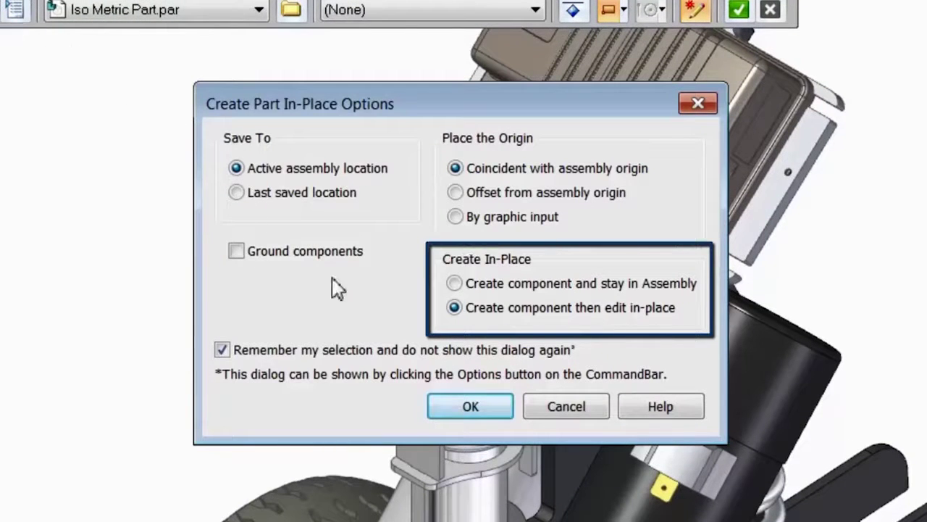
{"action": "left_click", "coordinate": [442, 408]}
{"action": "left_click", "coordinate": [351, 17]}
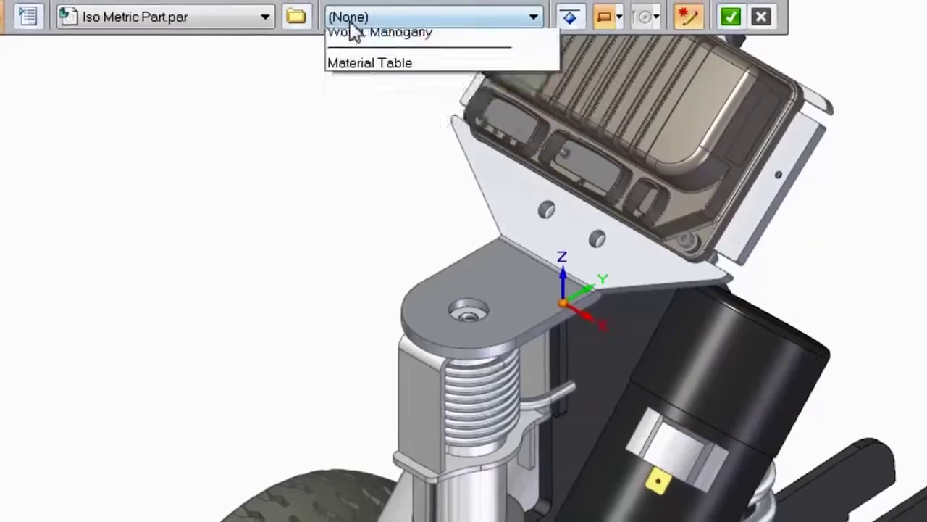
{"action": "left_click", "coordinate": [369, 80]}
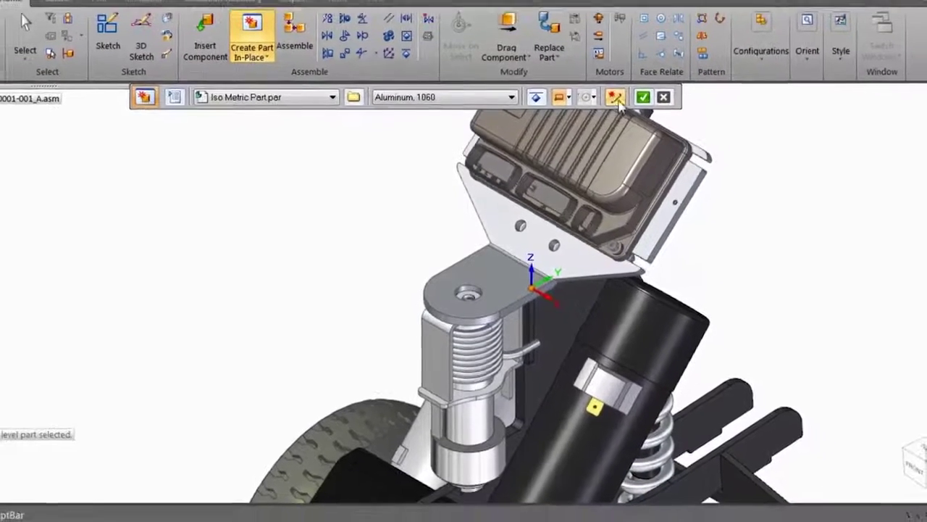
Step: Accept the new part and save it as CoverCap.par in the MasterMover folder
{"action": "left_click", "coordinate": [642, 97]}
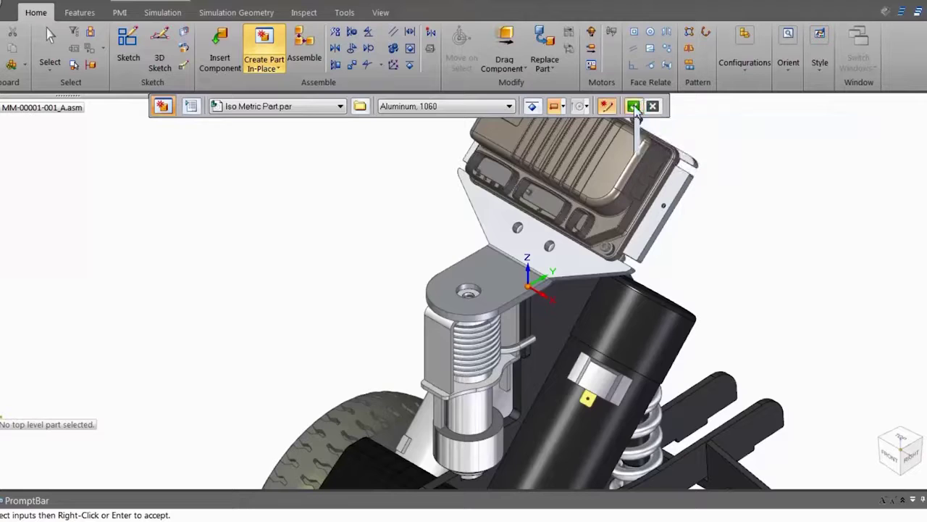
{"action": "type", "text": "CoverCap"}
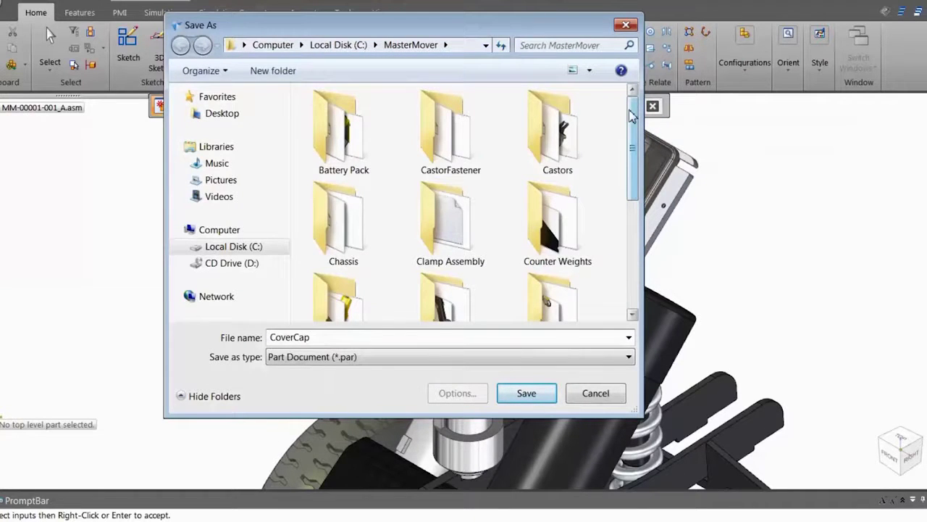
{"action": "left_click", "coordinate": [526, 392]}
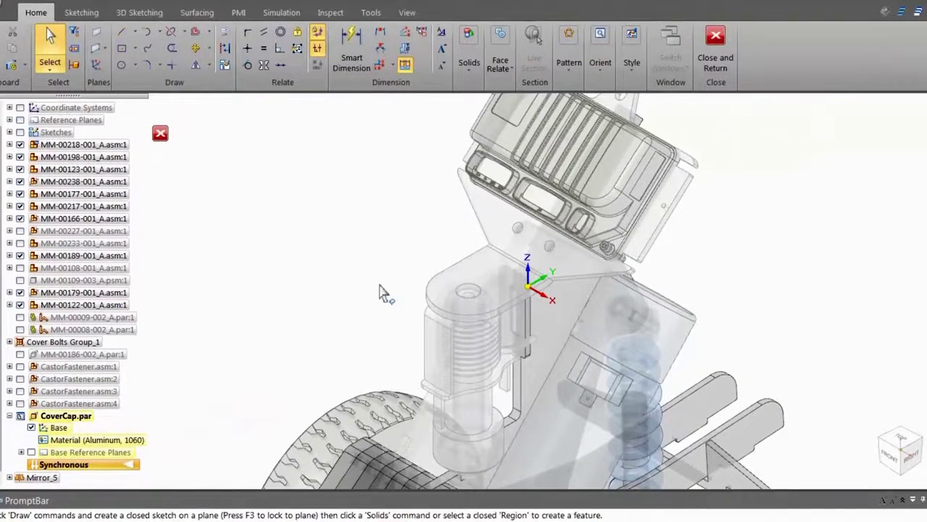
Step: Project the bracket hole's circular edge into a sketch on Plane 4
{"action": "key", "text": "ctrl+q"}
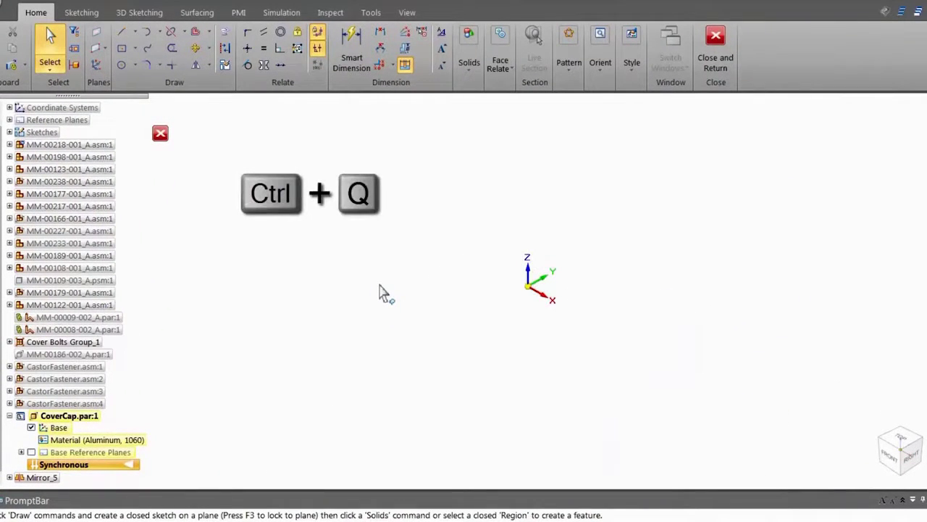
{"action": "key", "text": "ctrl+q"}
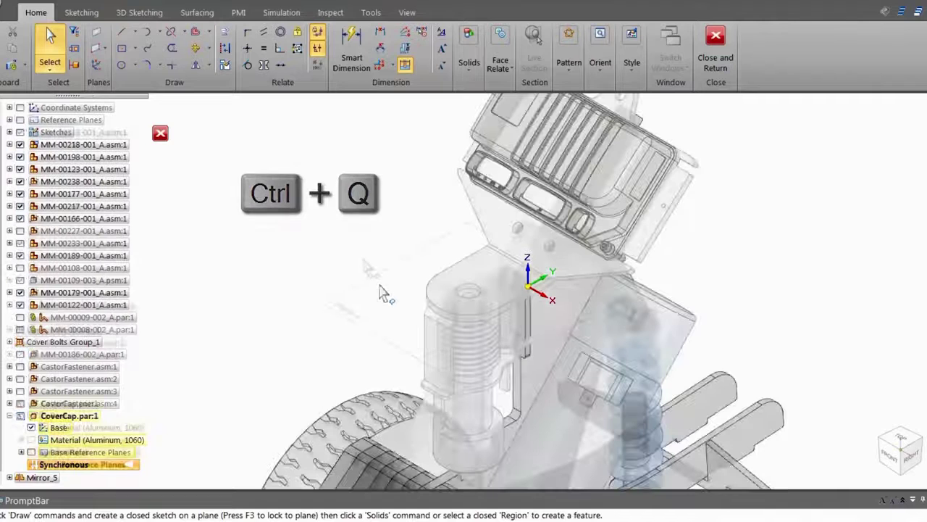
{"action": "left_click", "coordinate": [226, 36]}
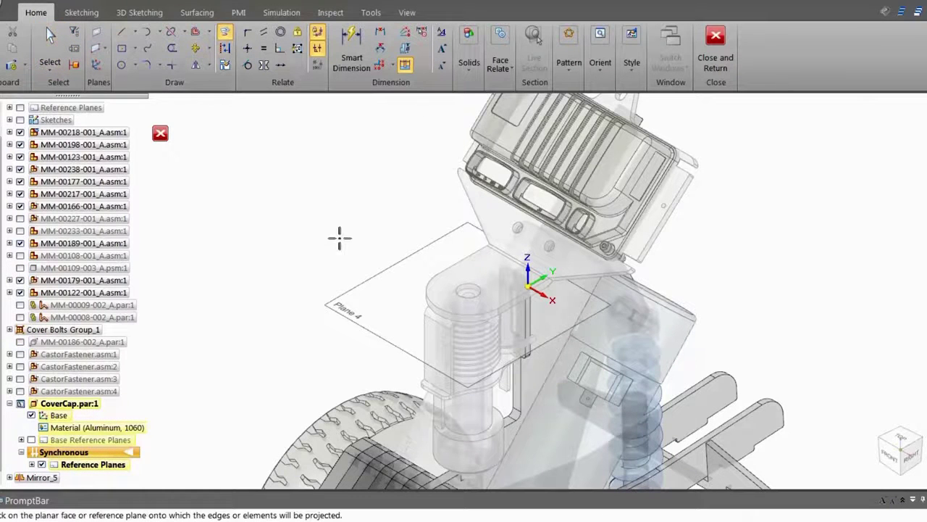
{"action": "left_click", "coordinate": [363, 291]}
{"action": "scroll", "coordinate": [476, 300], "scroll_direction": "up", "scroll_amount": 5}
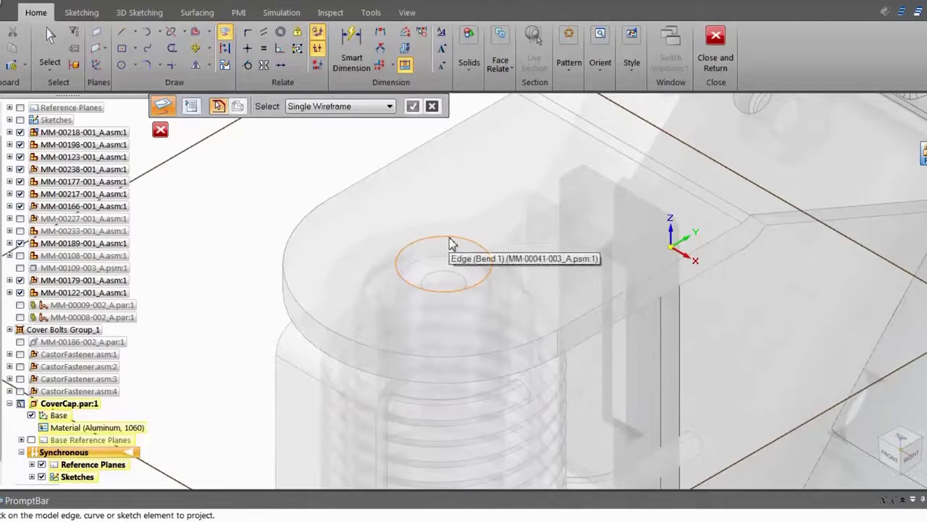
{"action": "left_click", "coordinate": [451, 240]}
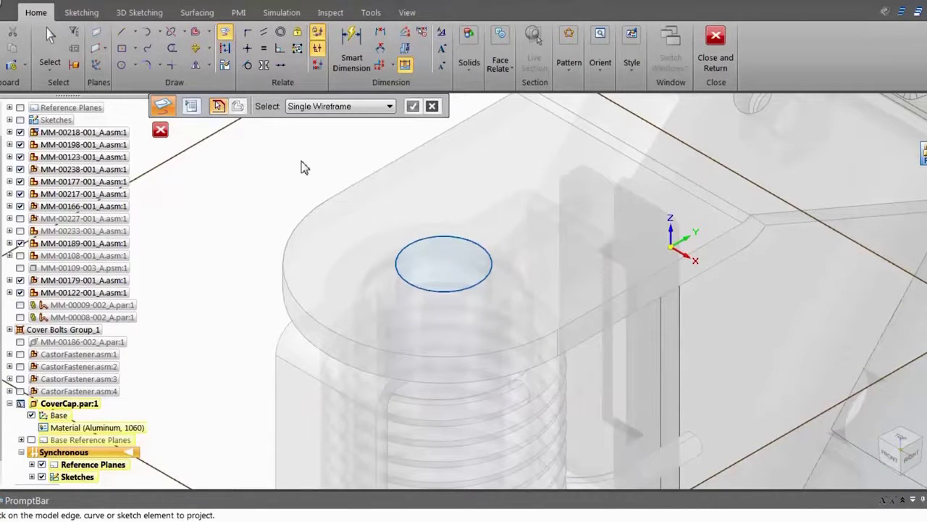
Step: Offset the projected circle 6 mm outward to form a concentric ring
{"action": "left_click", "coordinate": [199, 36]}
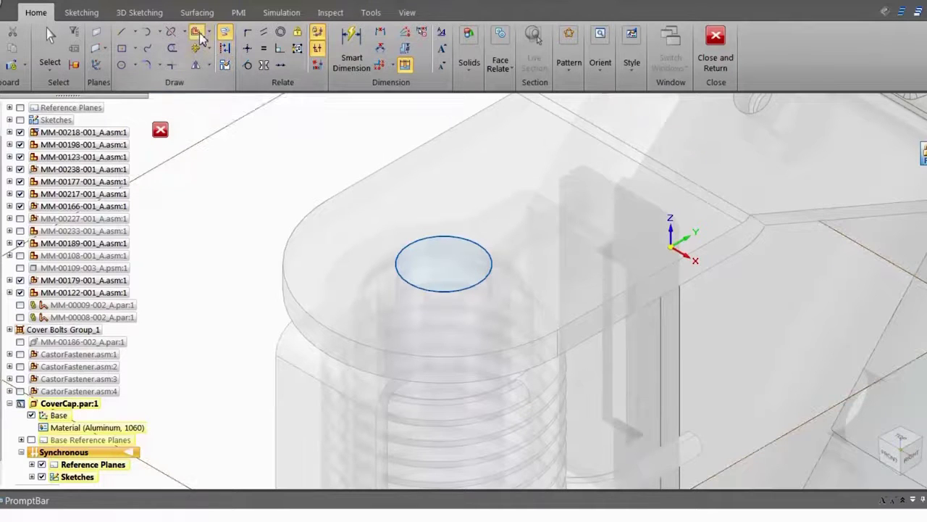
{"action": "left_click", "coordinate": [399, 255]}
{"action": "right_click", "coordinate": [372, 244]}
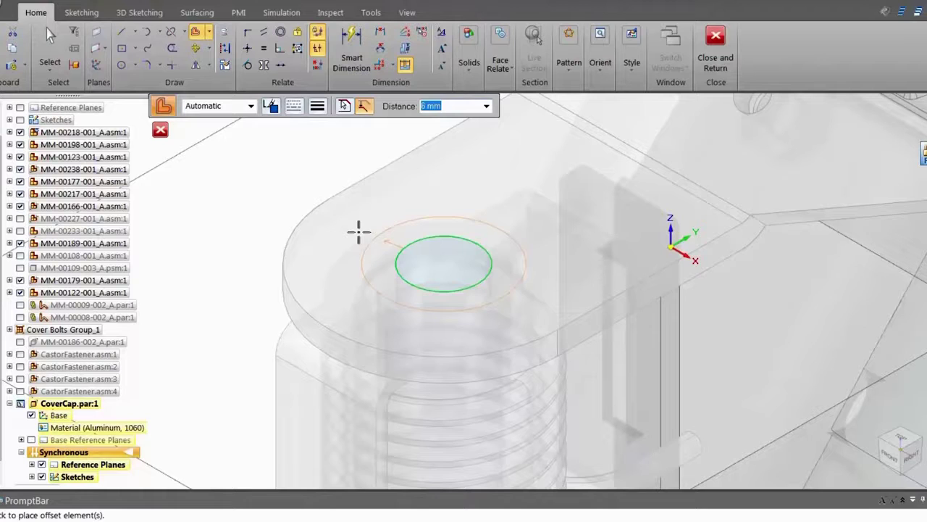
{"action": "right_click", "coordinate": [290, 201]}
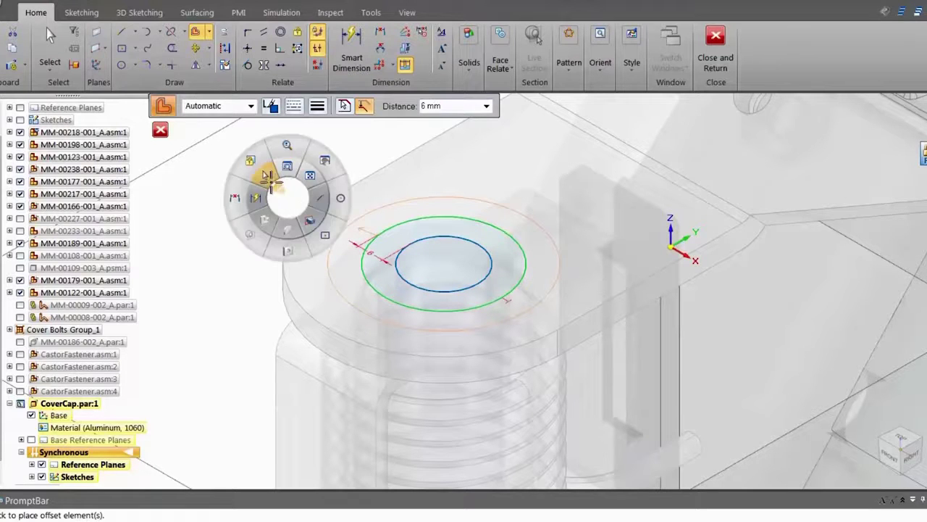
{"action": "left_click", "coordinate": [265, 177]}
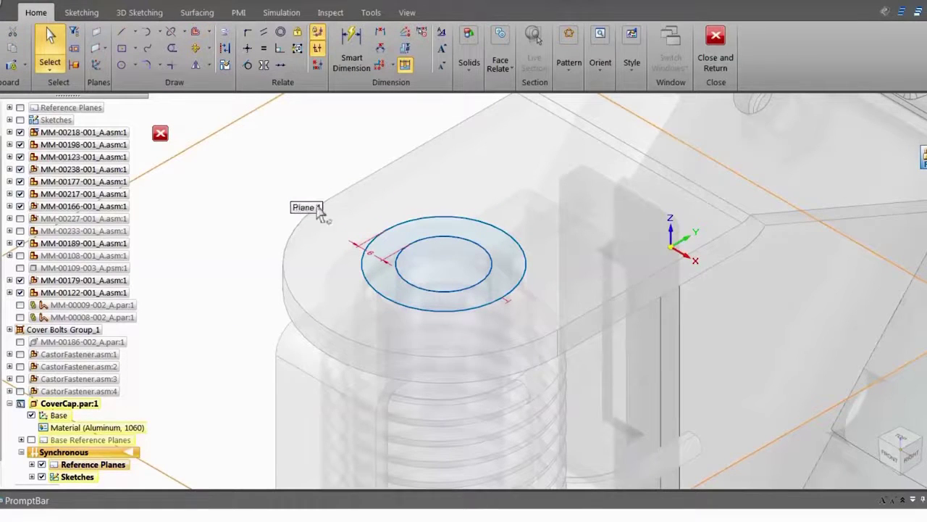
Step: Extrude the annular sketch region 10 mm upward as Protrusion 1
{"action": "left_click", "coordinate": [412, 241]}
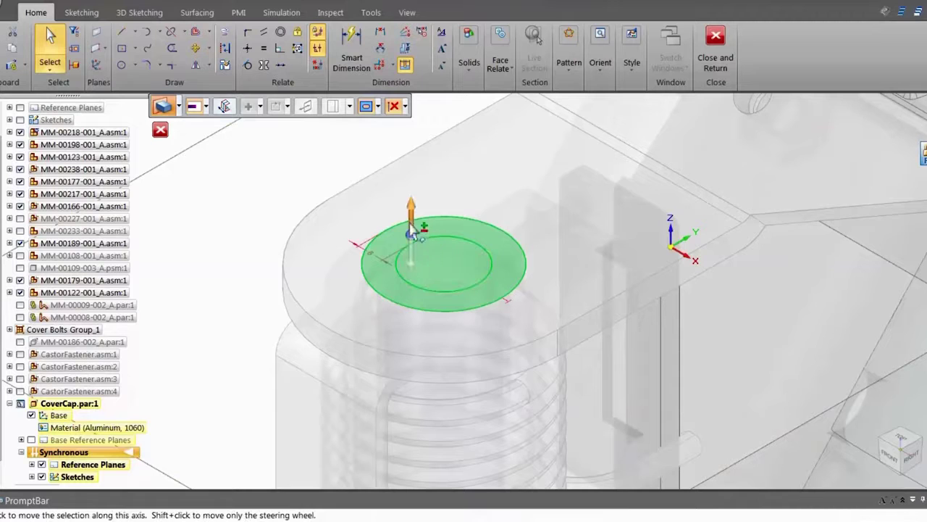
{"action": "left_click", "coordinate": [411, 226]}
{"action": "type", "text": "10"}
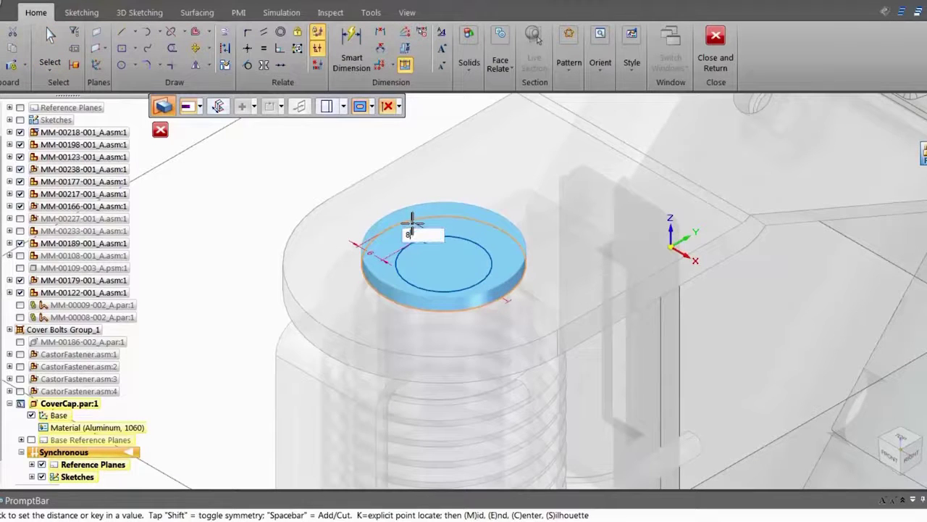
{"action": "key", "text": "Return"}
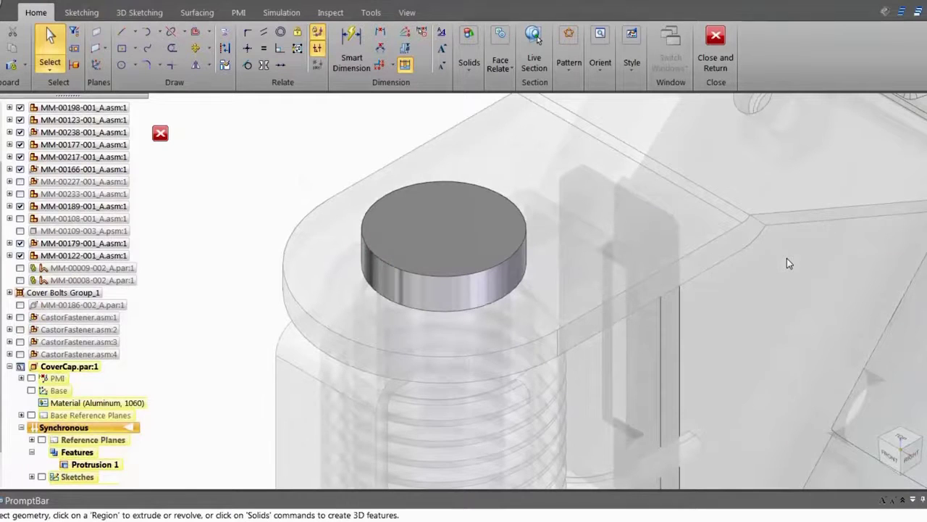
Step: Add a 2 mm round, Round 1, to the disc's top outer edge
{"action": "right_click", "coordinate": [300, 178]}
{"action": "left_click", "coordinate": [302, 201]}
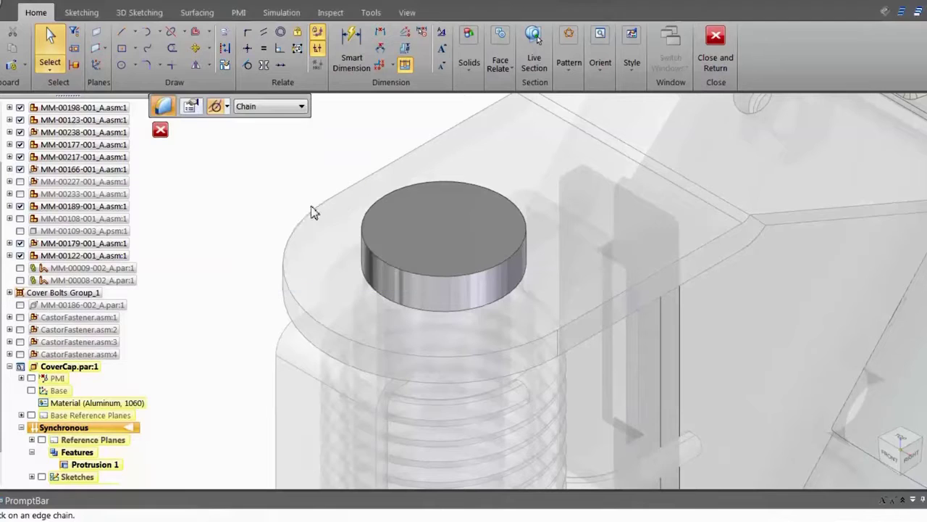
{"action": "left_click", "coordinate": [365, 234]}
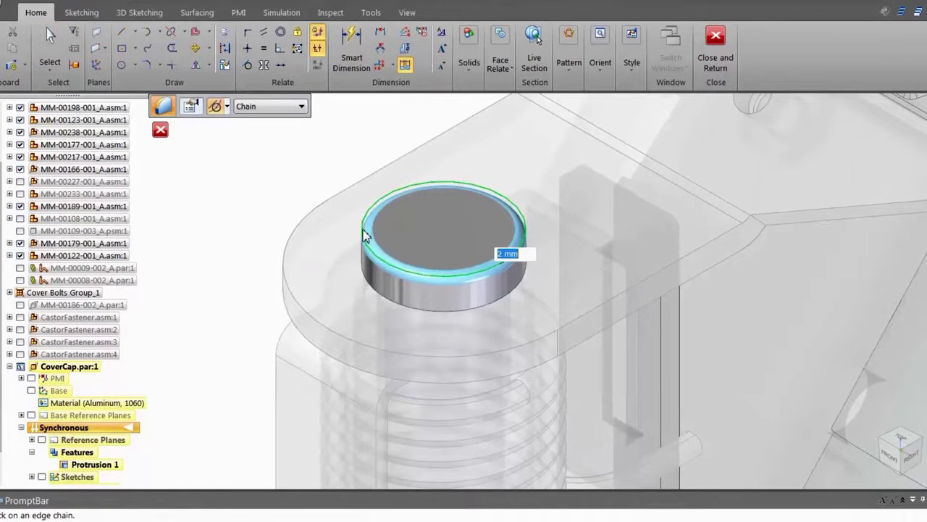
{"action": "right_click", "coordinate": [321, 171]}
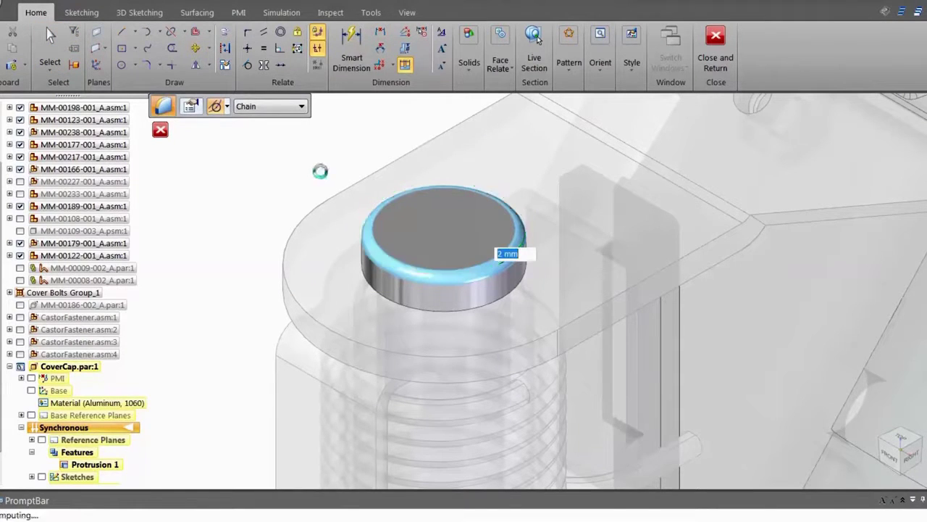
{"action": "key", "text": "Escape"}
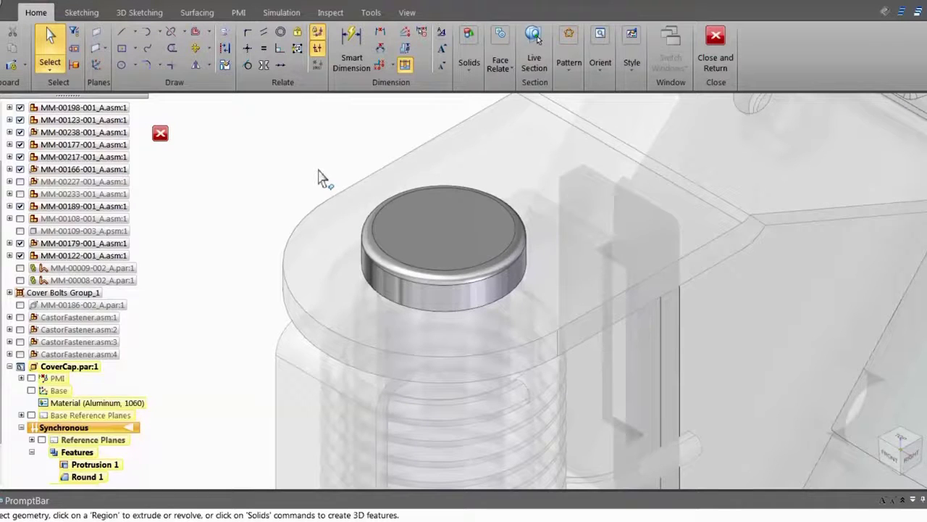
Step: Shell CoverCap into a 1 mm Thin Wall, leaving the bottom face open
{"action": "left_click", "coordinate": [471, 69]}
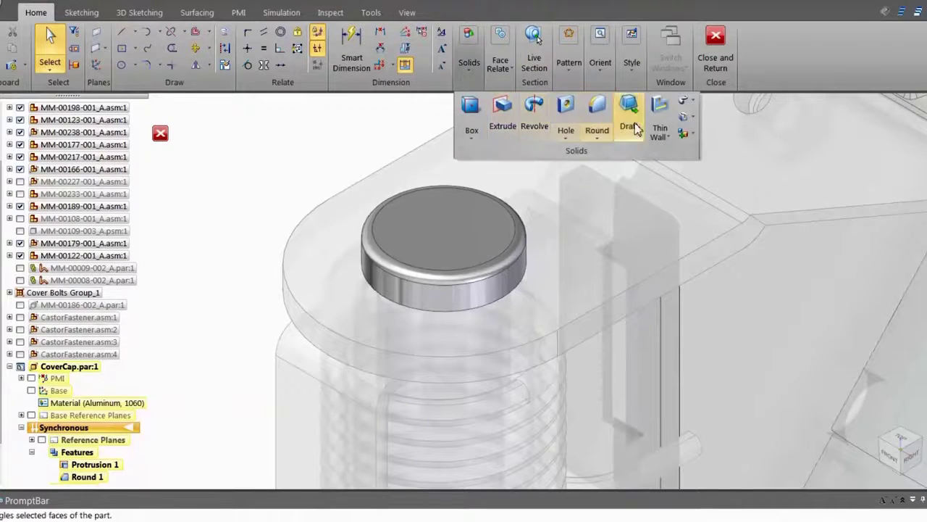
{"action": "left_click", "coordinate": [659, 134]}
{"action": "left_click", "coordinate": [661, 149]}
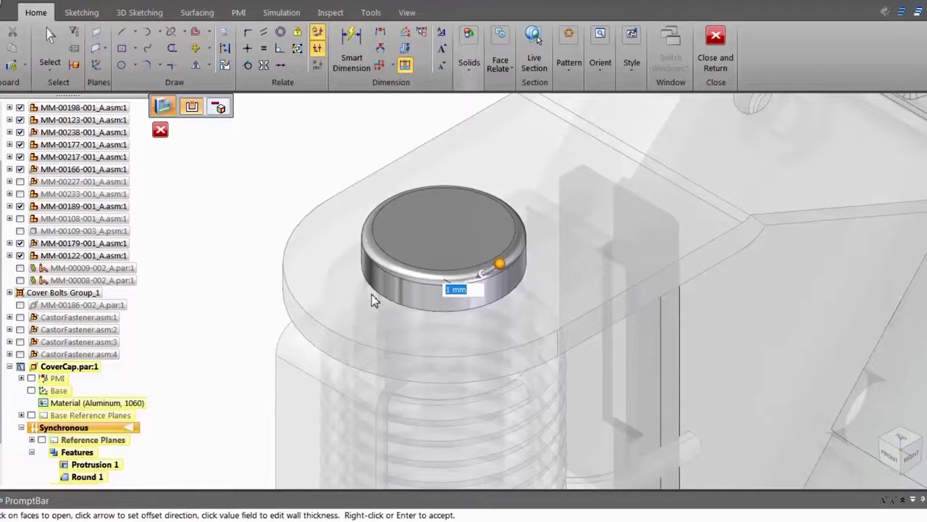
{"action": "middle_click_drag", "start_coordinate": [372, 300], "coordinate": [424, 158]}
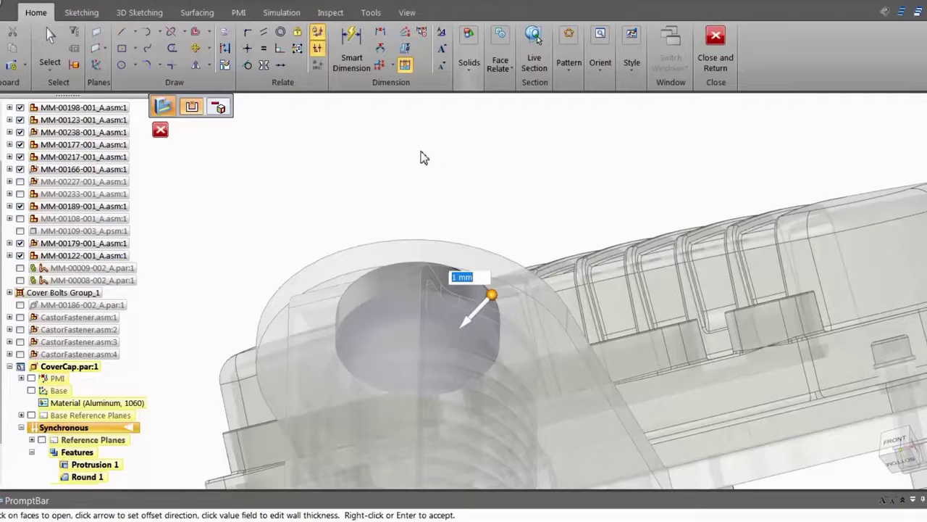
{"action": "key", "text": "ctrl+q"}
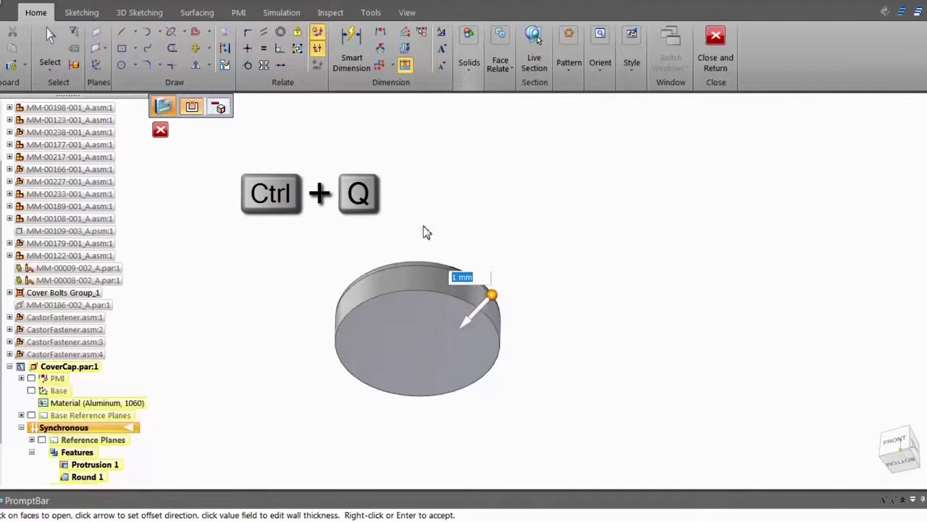
{"action": "left_click", "coordinate": [424, 320]}
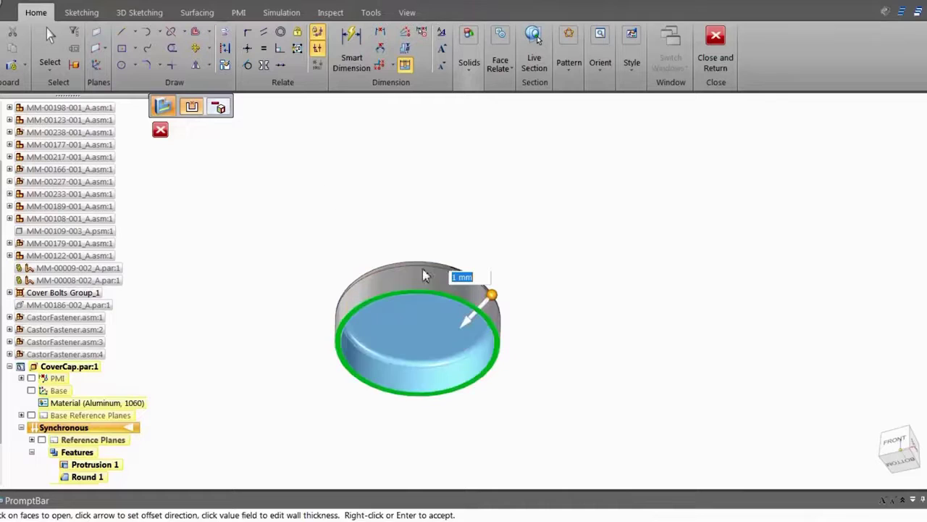
{"action": "right_click", "coordinate": [425, 221]}
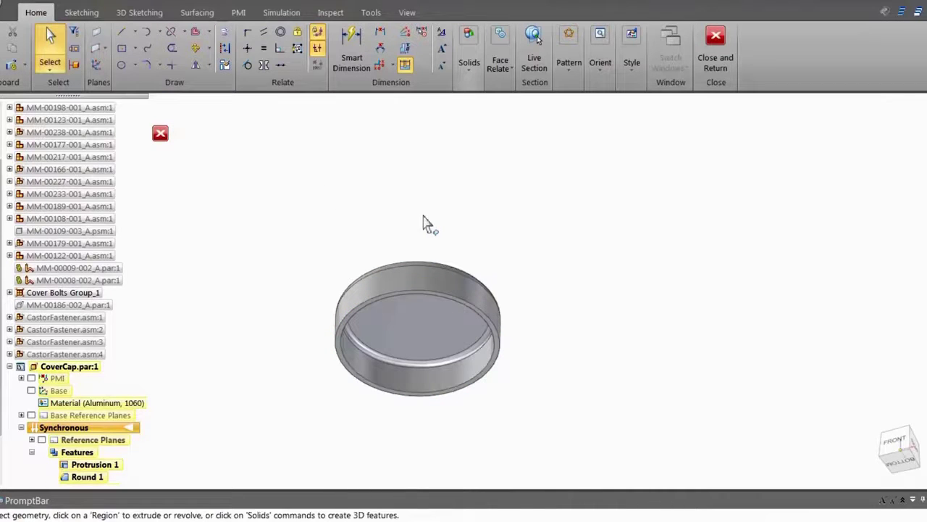
{"action": "middle_click_drag", "start_coordinate": [424, 281], "coordinate": [393, 439]}
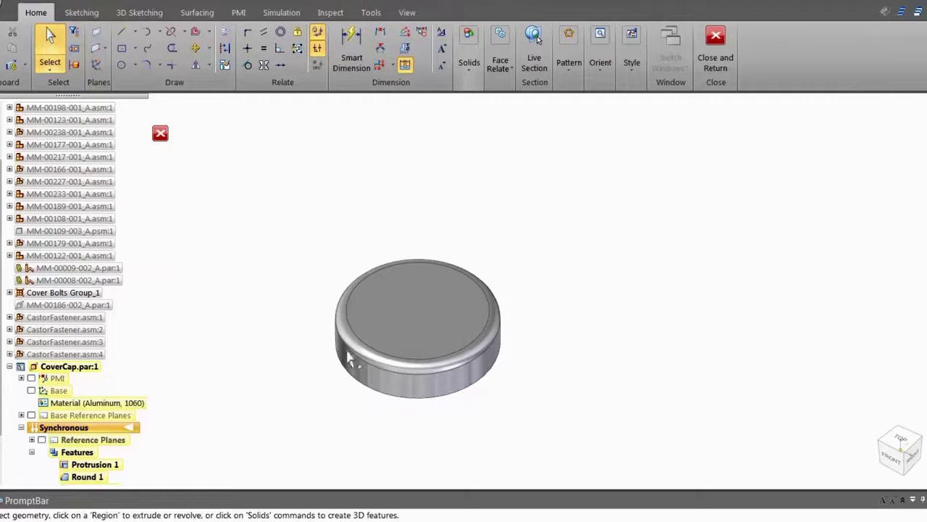
{"action": "key", "text": "ctrl+q"}
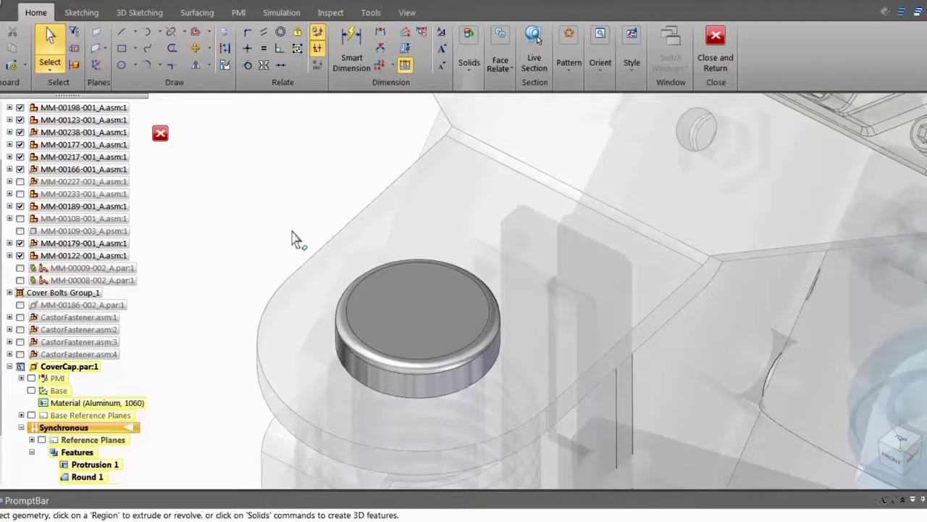
Step: Fit the view and Close and Return from CoverCap to the MM-00001-001_A.asm assembly
{"action": "key", "text": "ctrl+shift+a"}
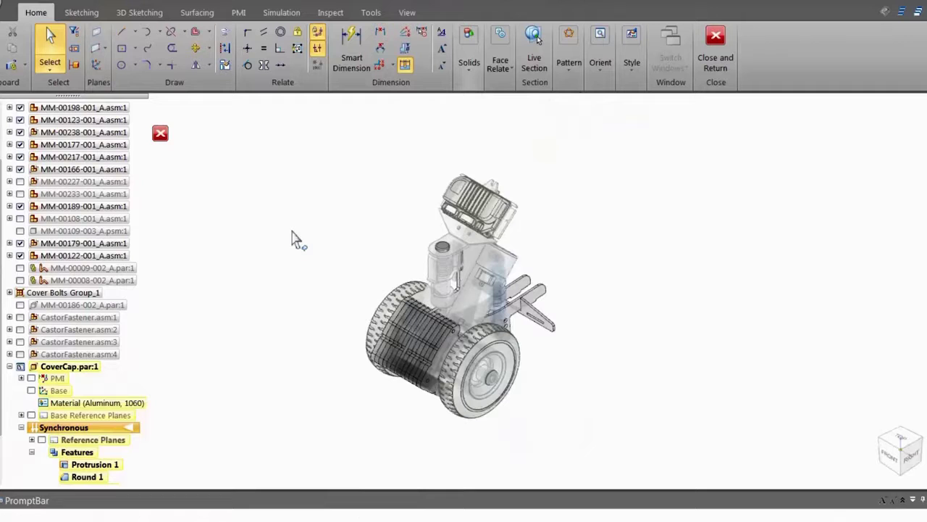
{"action": "left_click", "coordinate": [715, 47]}
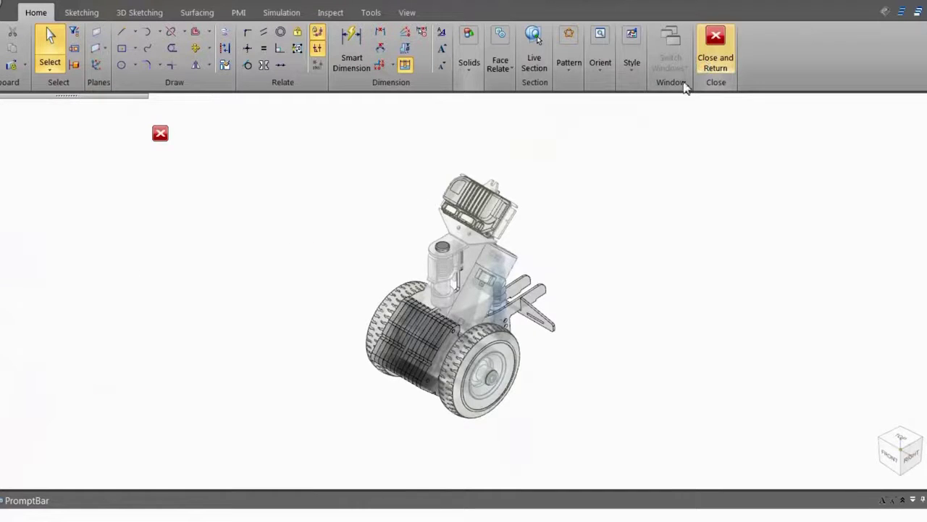
{"action": "scroll", "coordinate": [424, 250], "scroll_direction": "up", "scroll_amount": 5}
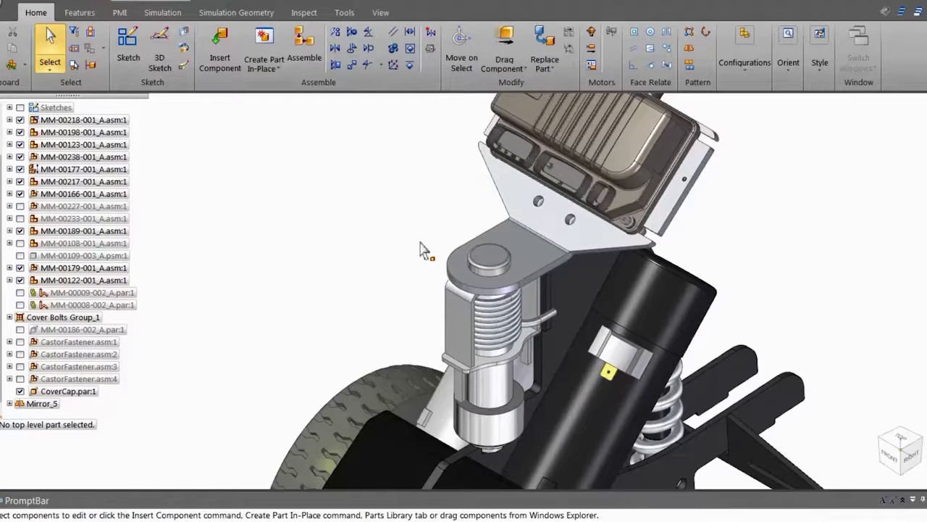
{"action": "left_click", "coordinate": [194, 14]}
Step: Load the Top_Down configuration to display the entire yellow mover
{"action": "left_click", "coordinate": [209, 116]}
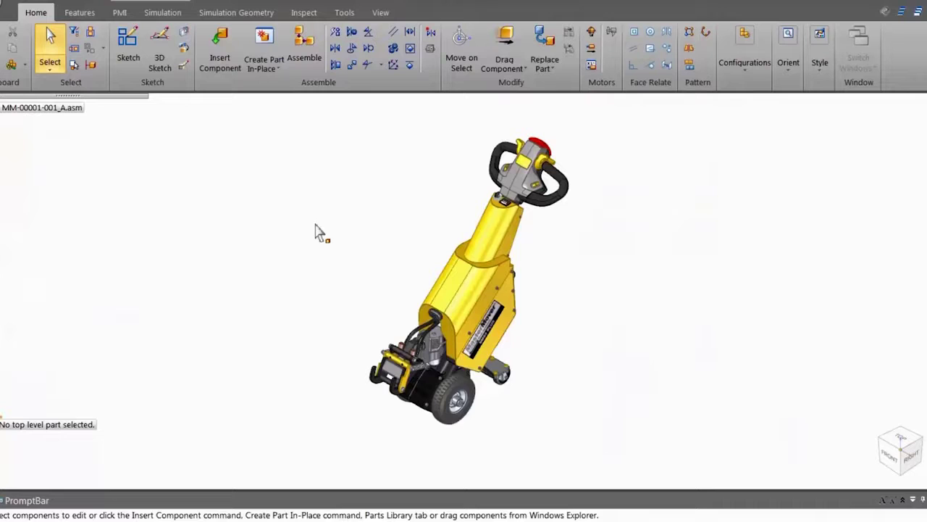